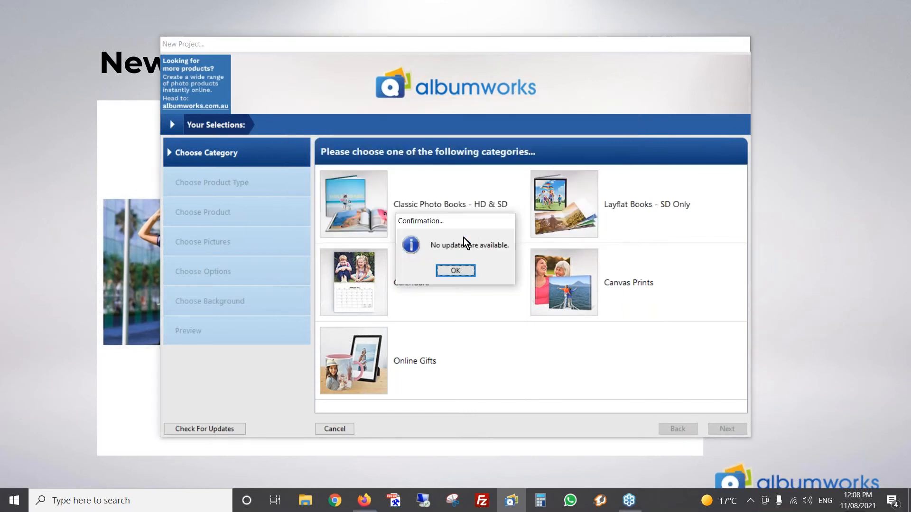
# Browse the Calendars product types for a new project, including the 11 x 8" Classic 2022 Wall Calendar - HD products, and cancel the project
pyautogui.click(454, 269)
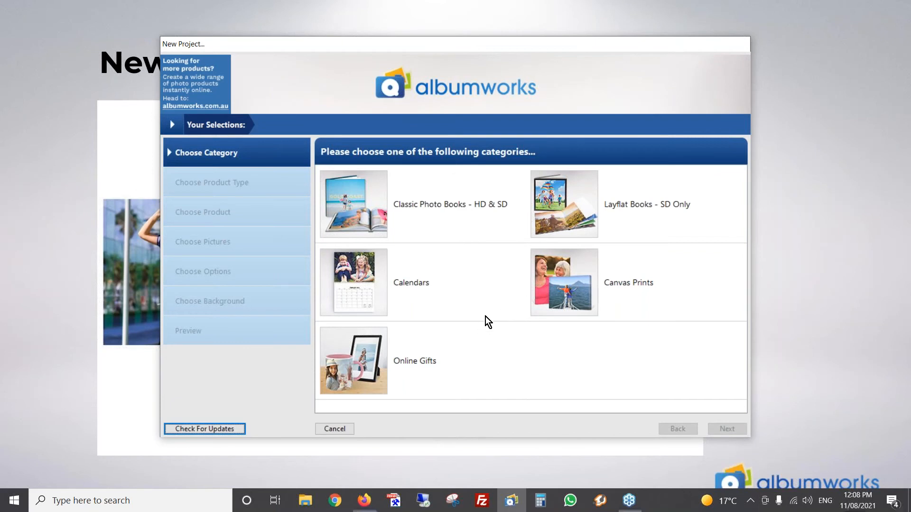
pyautogui.click(345, 284)
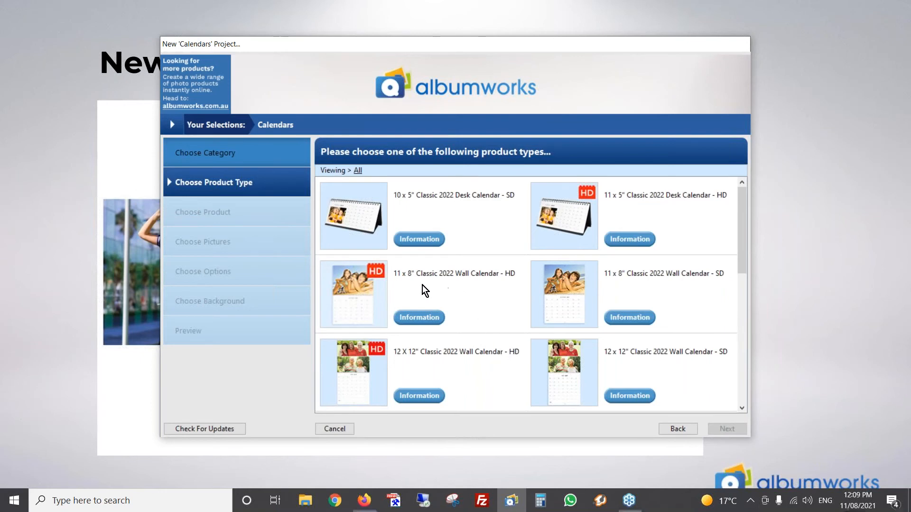
pyautogui.click(358, 295)
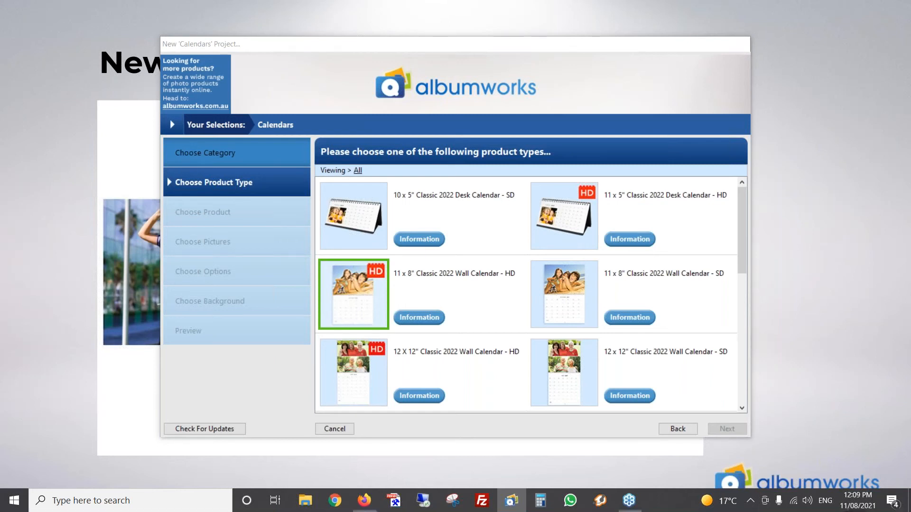
pyautogui.click(357, 292)
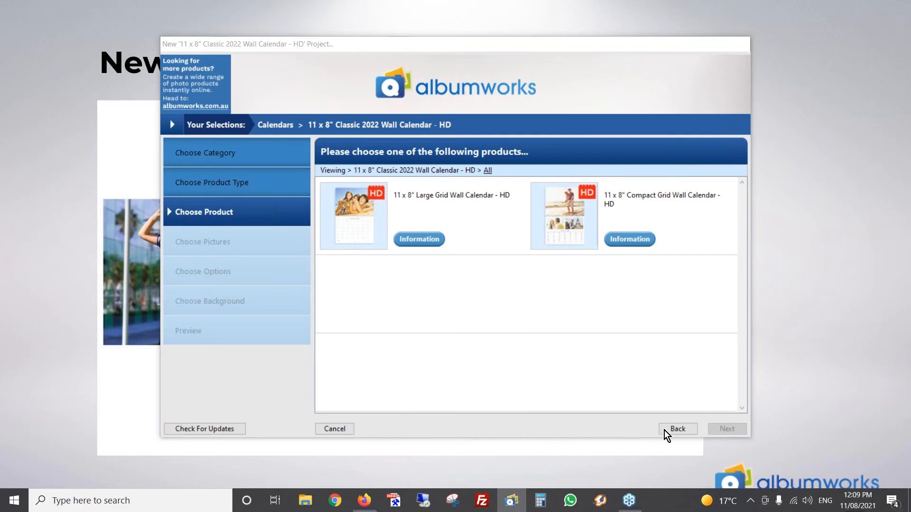
pyautogui.click(678, 429)
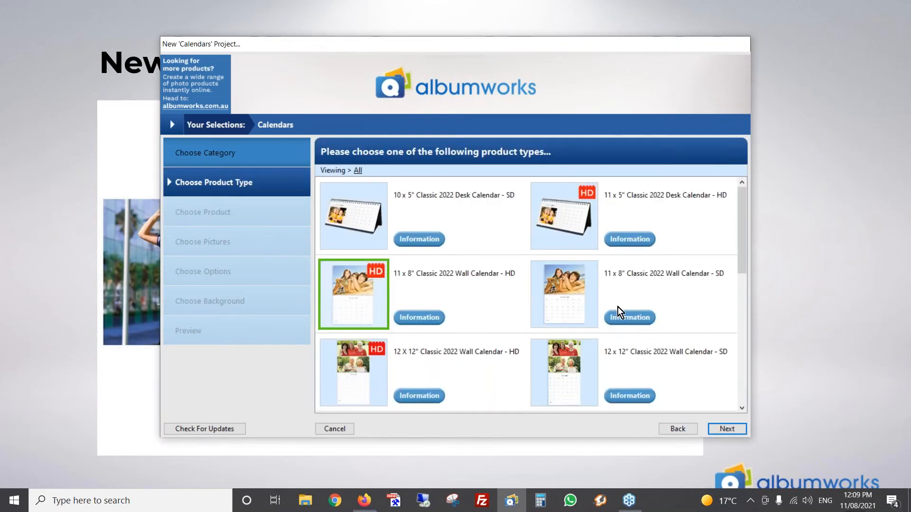
pyautogui.scroll(-5, 617, 307)
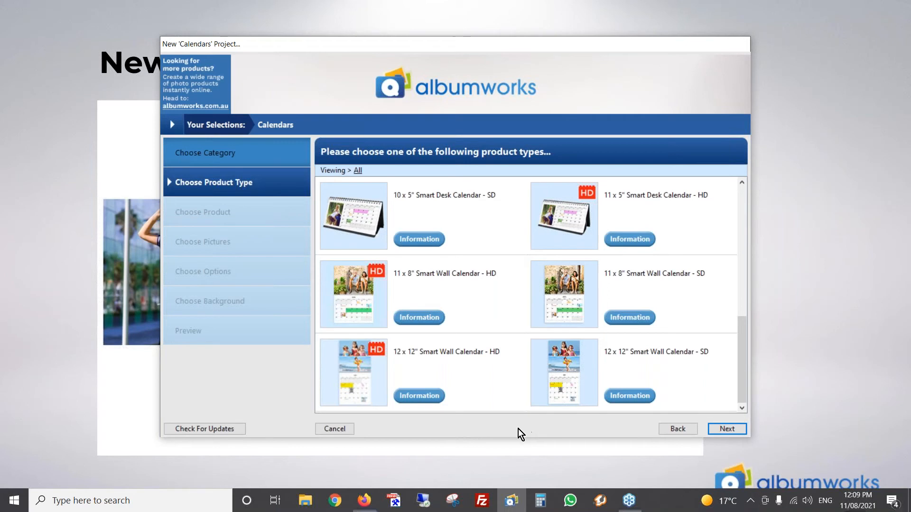
pyautogui.click(334, 429)
# Sort the saved projects with the most recently modified first and open the Webinar 46 project
pyautogui.click(623, 334)
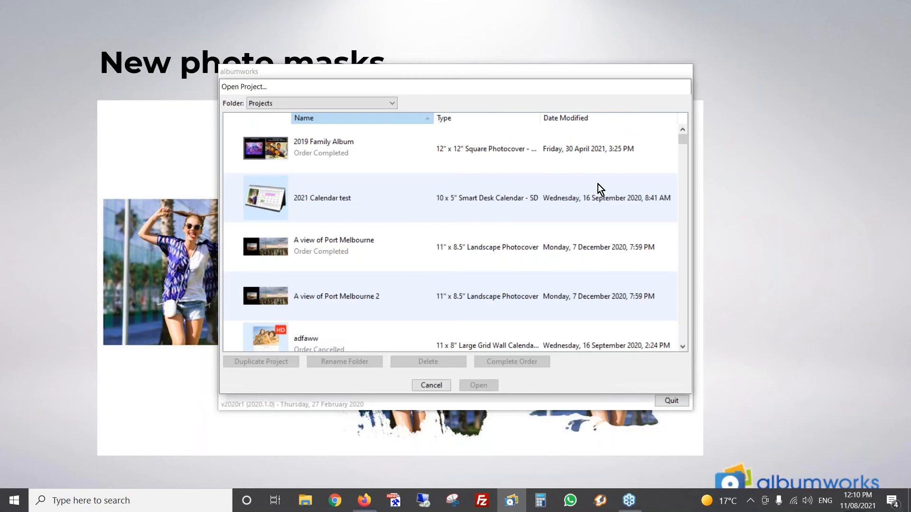
pyautogui.click(565, 117)
pyautogui.click(564, 118)
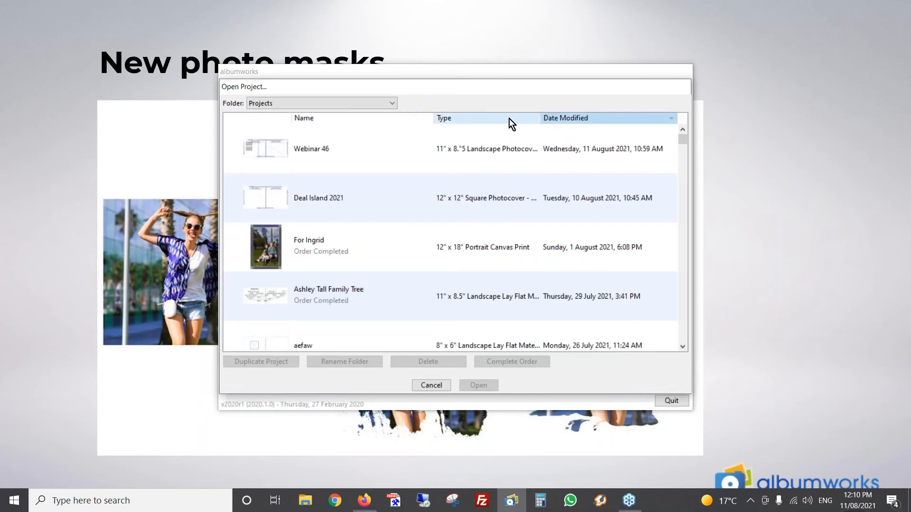
pyautogui.doubleClick(336, 151)
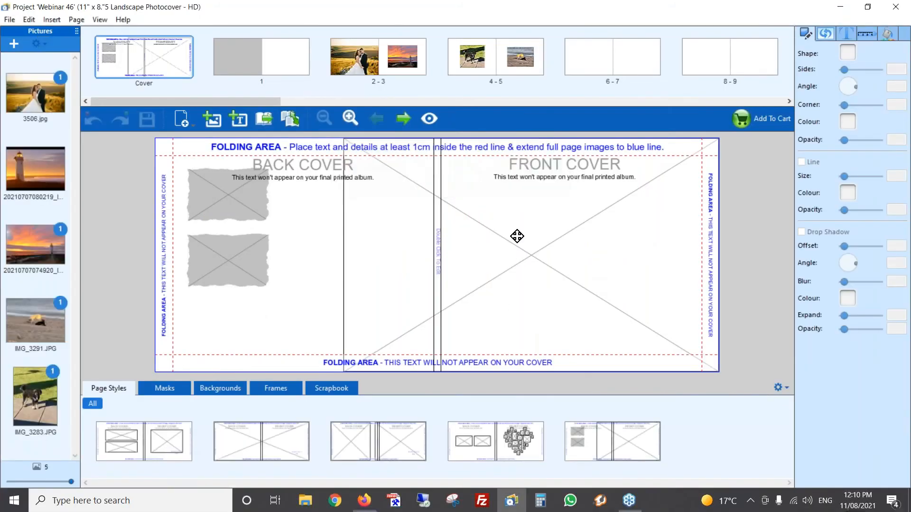
# Go to the pages 2-3 spread and show the NEW category of masks
pyautogui.click(393, 59)
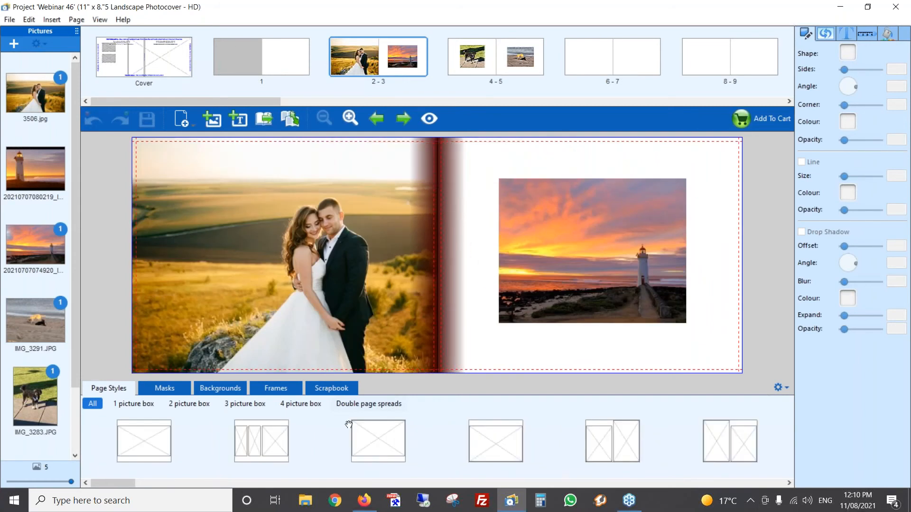
pyautogui.click(166, 391)
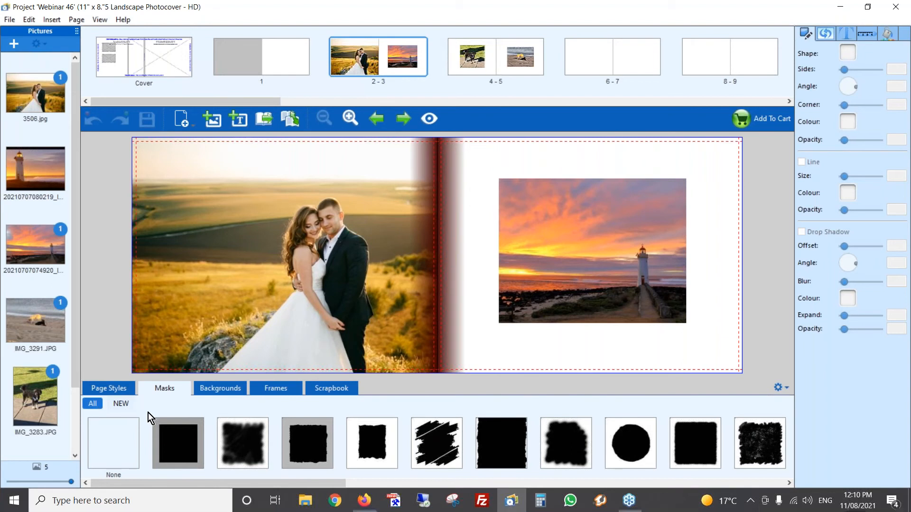
pyautogui.click(119, 406)
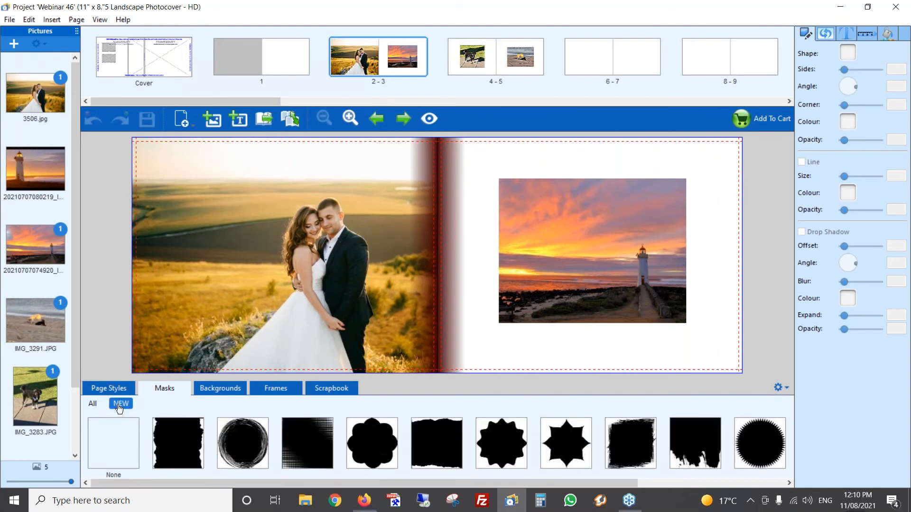
pyautogui.moveTo(366, 482); pyautogui.dragTo(410, 484)
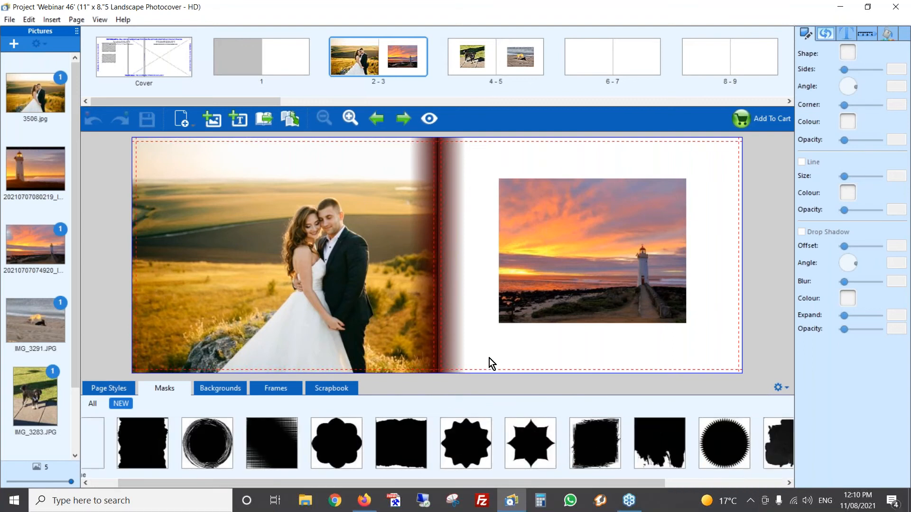
# Try the torn-sides, scribbled-circle and halftone masks on the wedding photo on page 2, and remove the mask
pyautogui.moveTo(148, 443); pyautogui.dragTo(254, 306)
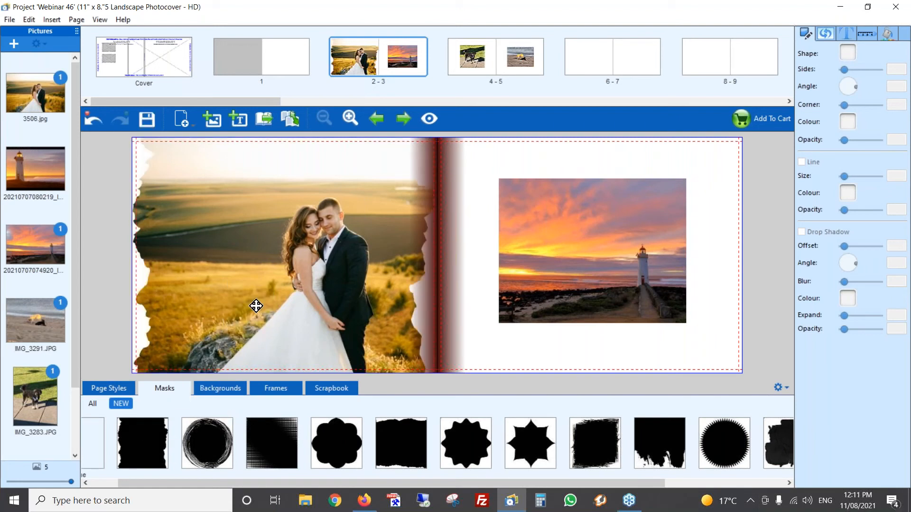
pyautogui.moveTo(256, 432)
pyautogui.mouseDown()
pyautogui.moveTo(251, 403)
pyautogui.moveTo(280, 293)
pyautogui.mouseUp()
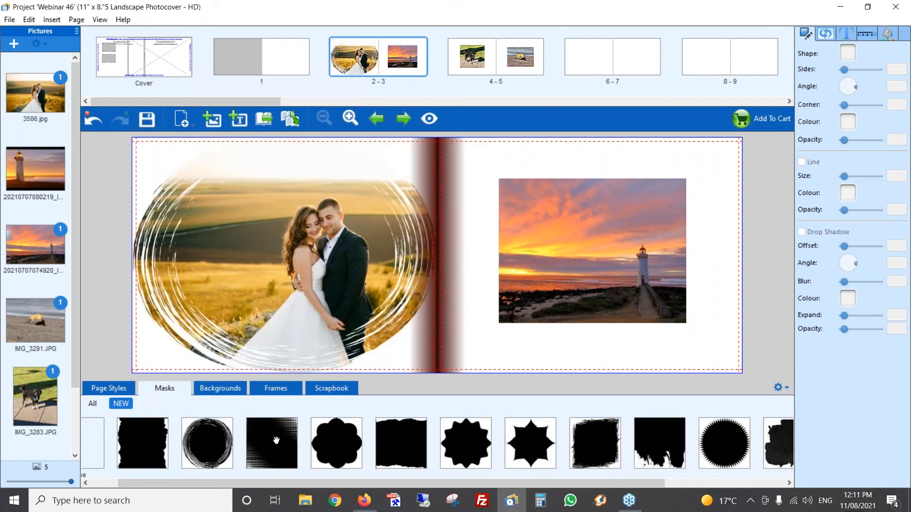
pyautogui.moveTo(276, 444); pyautogui.dragTo(311, 283)
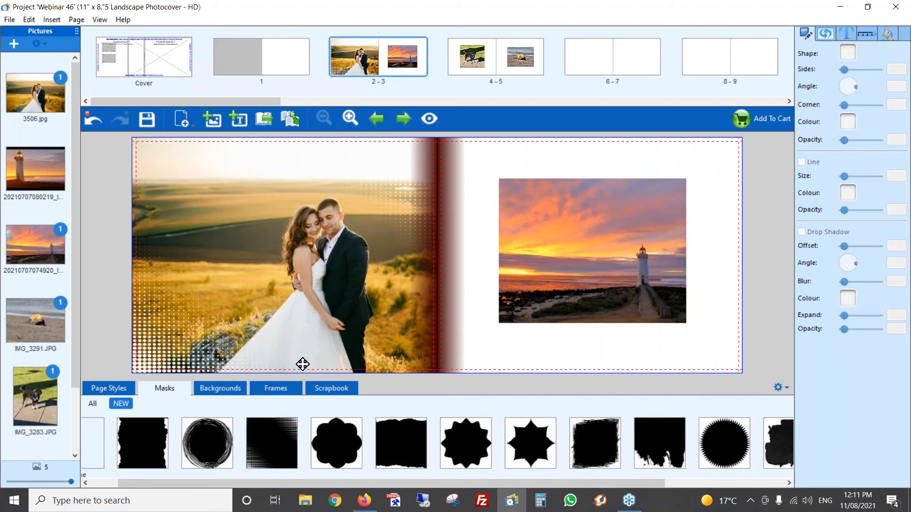
pyautogui.moveTo(163, 483); pyautogui.dragTo(134, 483)
pyautogui.moveTo(113, 443); pyautogui.dragTo(214, 313)
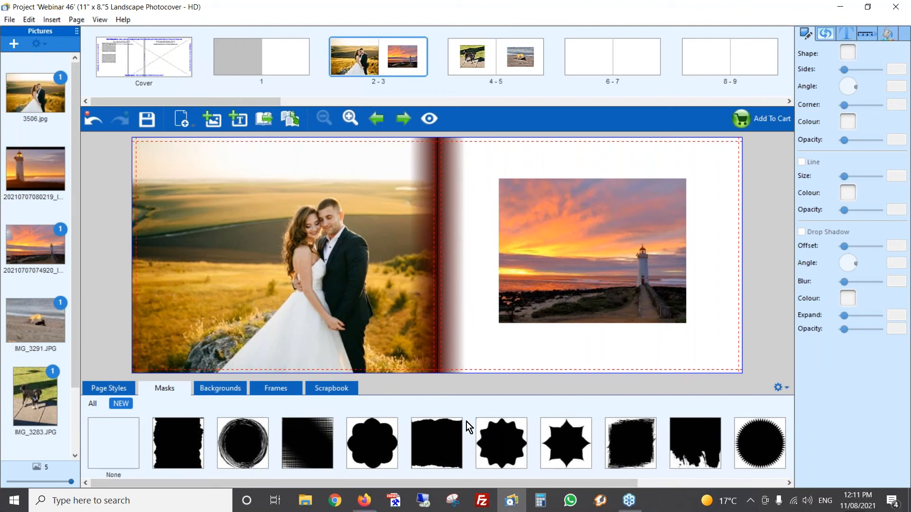
# Try the torn top-and-bottom mask on the lighthouse sunset photo on page 3, and replace it with the rough brushed square mask
pyautogui.moveTo(445, 483); pyautogui.dragTo(479, 482)
pyautogui.moveTo(390, 434); pyautogui.dragTo(577, 286)
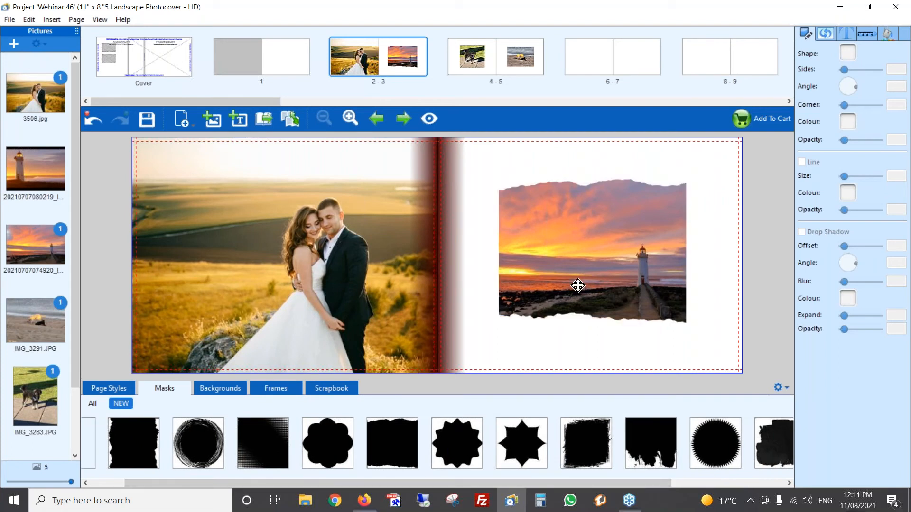
pyautogui.moveTo(596, 442); pyautogui.dragTo(611, 267)
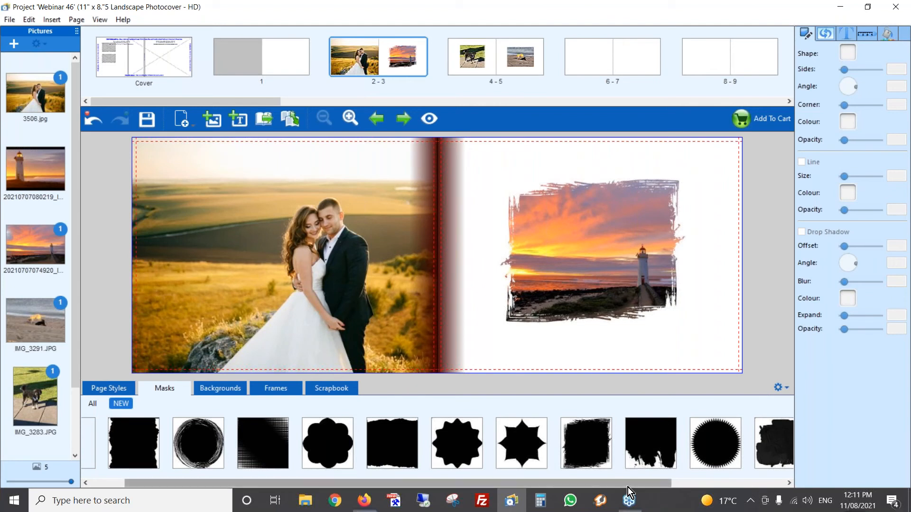
# On pages 4-5, mask the black dog photo with the scribbled circle and the beach photo with the wavy star, replacing the latter with the serrated circle
pyautogui.click(405, 121)
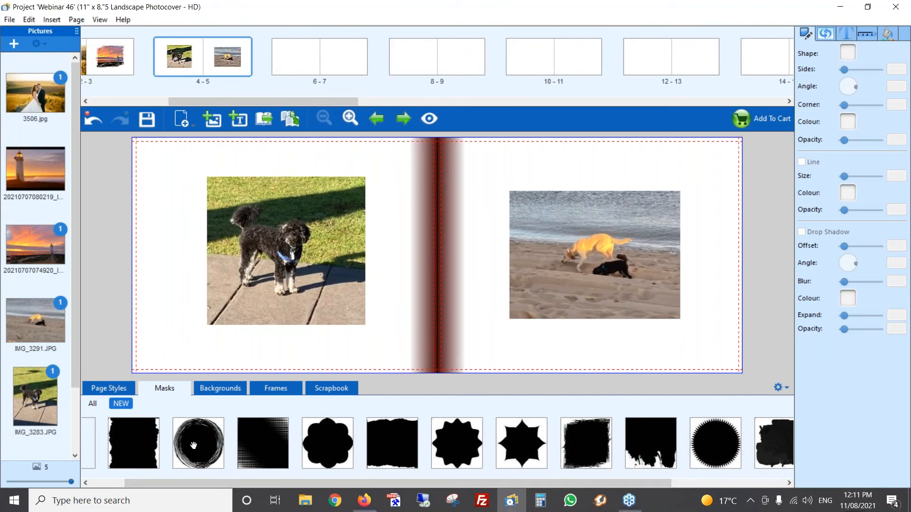
pyautogui.moveTo(190, 453)
pyautogui.mouseDown()
pyautogui.moveTo(252, 299)
pyautogui.moveTo(260, 307)
pyautogui.mouseUp()
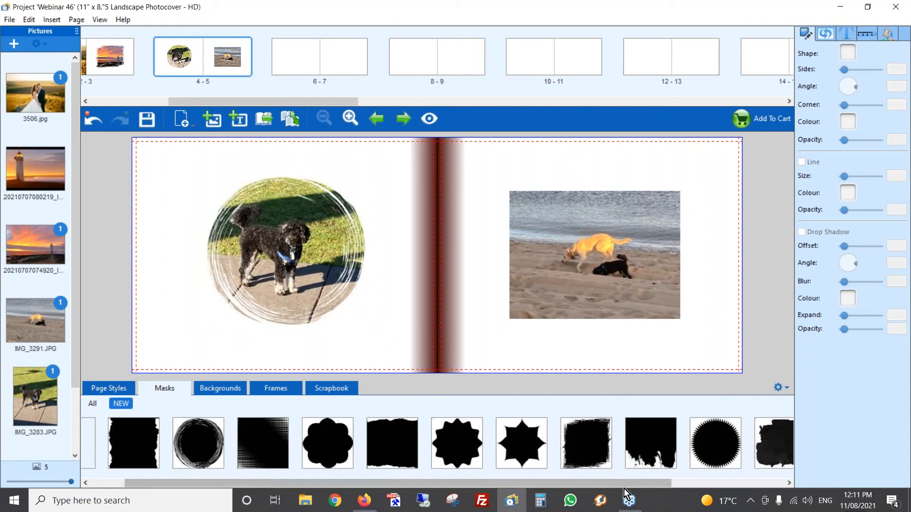
pyautogui.moveTo(474, 444); pyautogui.dragTo(614, 280)
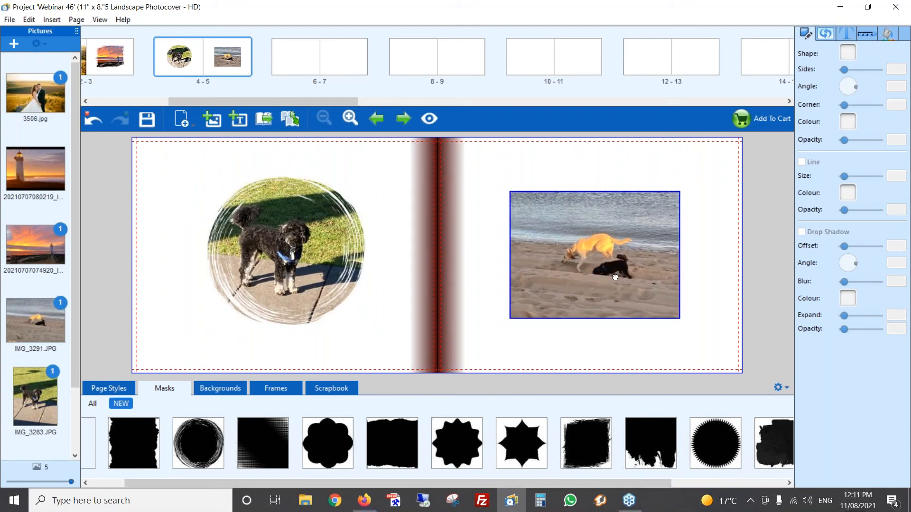
pyautogui.moveTo(582, 480); pyautogui.dragTo(733, 472)
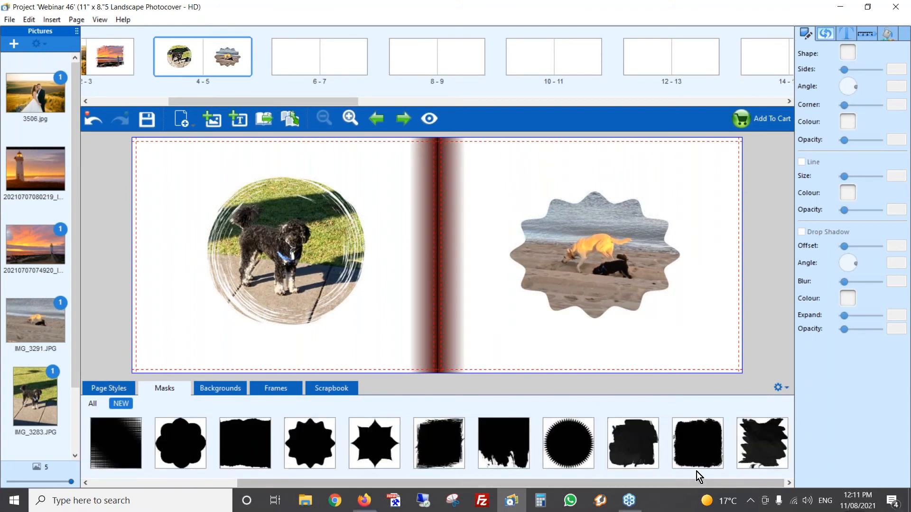
pyautogui.moveTo(576, 450); pyautogui.dragTo(585, 311)
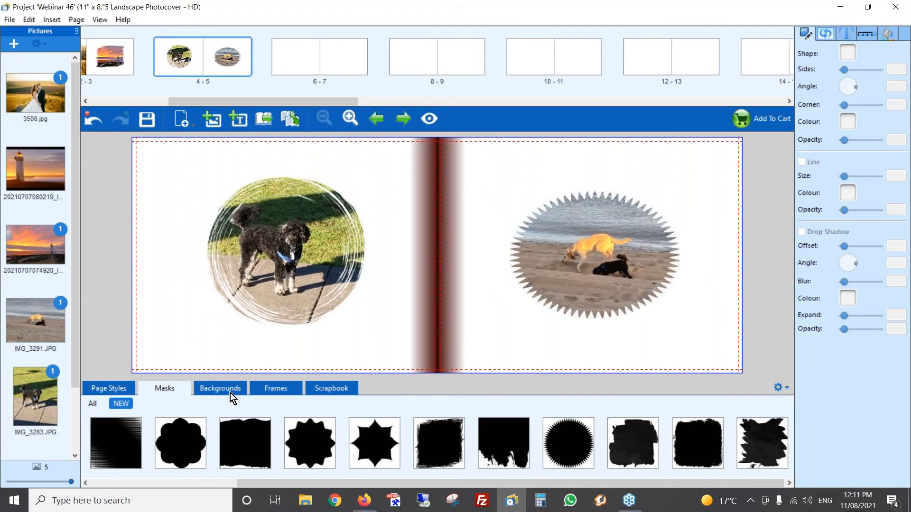
# From the NEW backgrounds, try gradient1 on page 4 and replace it with geo4, and apply star-lines2 to page 5
pyautogui.click(210, 390)
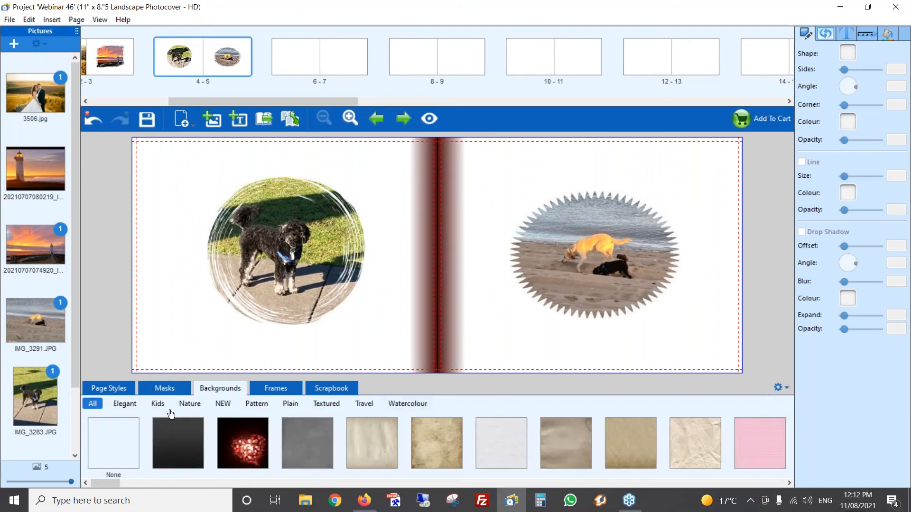
pyautogui.click(223, 406)
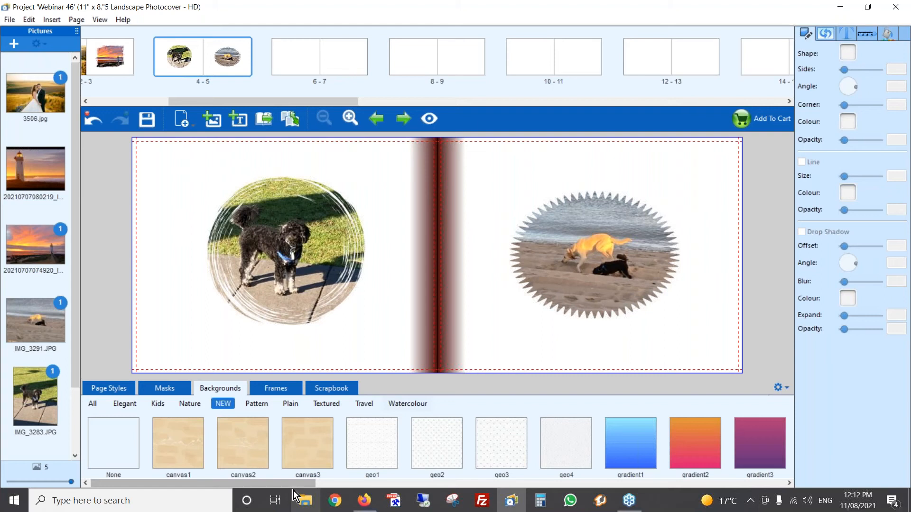
pyautogui.moveTo(290, 487)
pyautogui.mouseDown()
pyautogui.moveTo(745, 488)
pyautogui.moveTo(505, 489)
pyautogui.moveTo(441, 500)
pyautogui.moveTo(379, 485)
pyautogui.mouseUp()
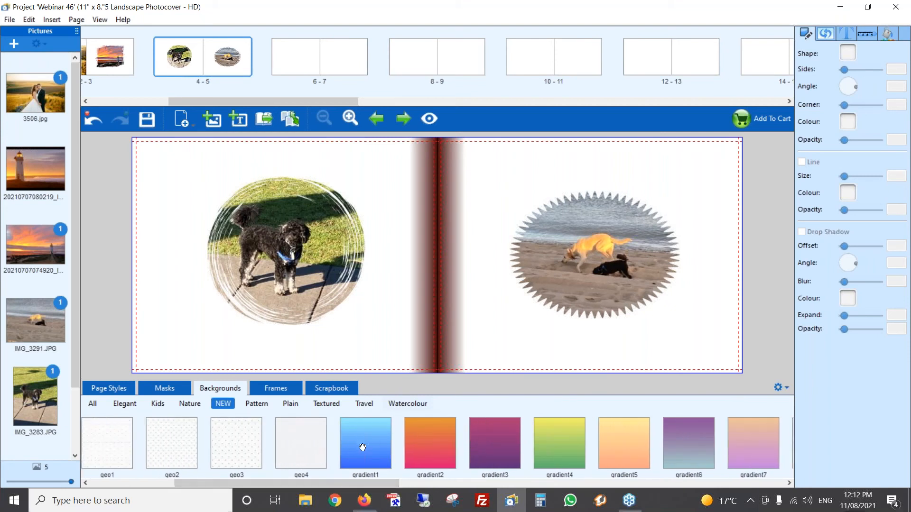
pyautogui.moveTo(349, 435); pyautogui.dragTo(362, 342)
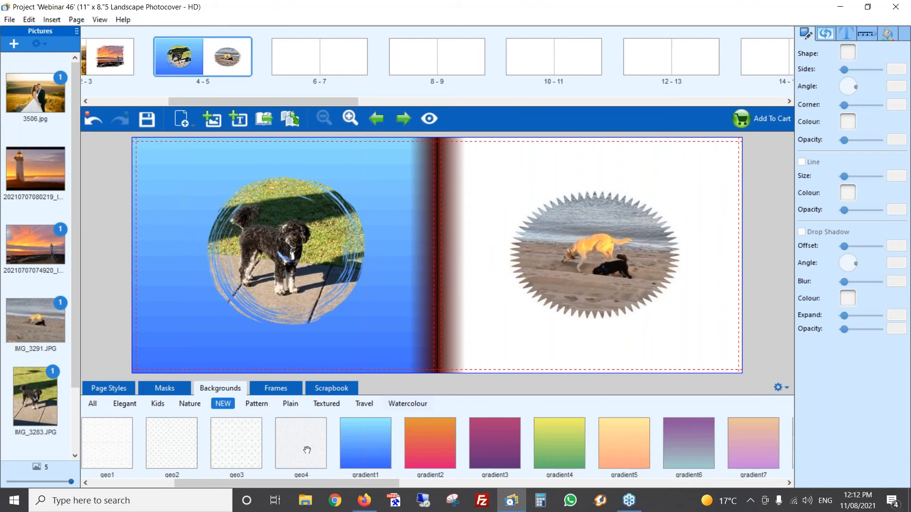
pyautogui.moveTo(305, 428); pyautogui.dragTo(377, 322)
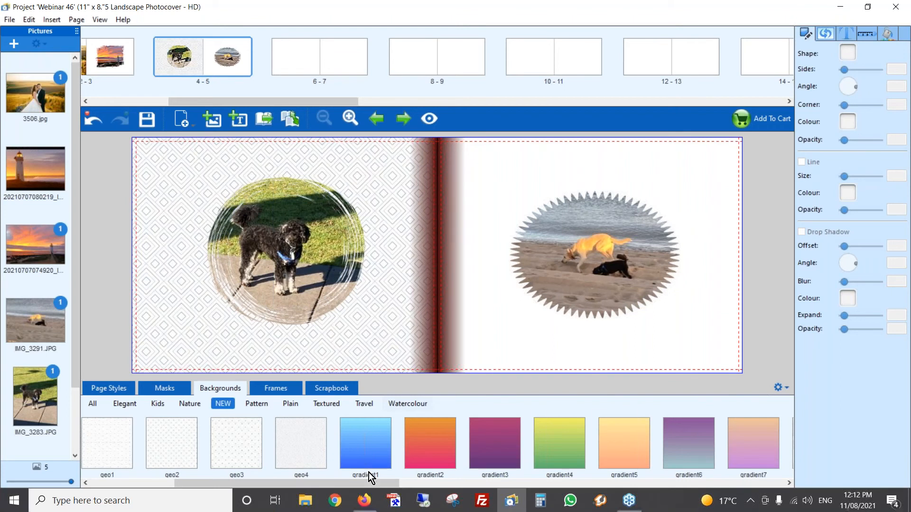
pyautogui.moveTo(366, 482); pyautogui.dragTo(665, 483)
pyautogui.moveTo(544, 433); pyautogui.dragTo(498, 349)
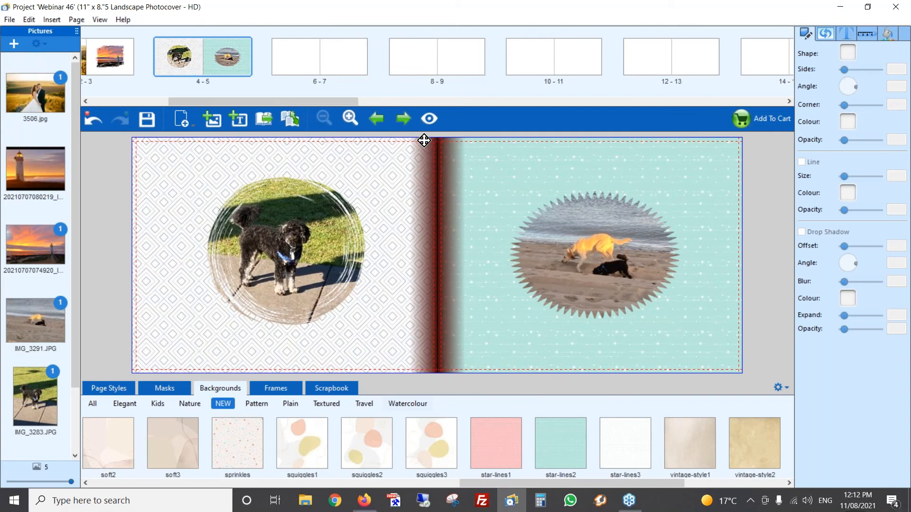
# Go to the pages 6-7 spread and apply the world3 map background to page 6
pyautogui.click(404, 117)
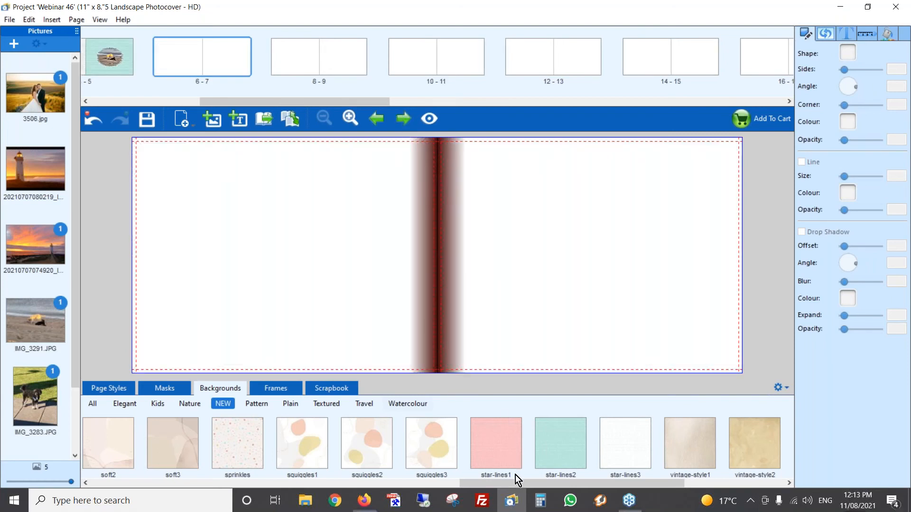
pyautogui.moveTo(511, 483); pyautogui.dragTo(617, 484)
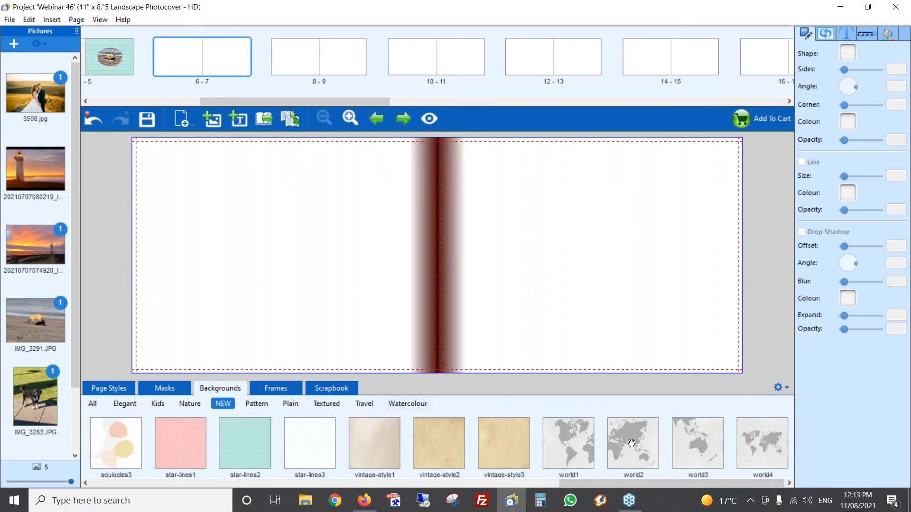
pyautogui.moveTo(709, 444); pyautogui.dragTo(287, 242)
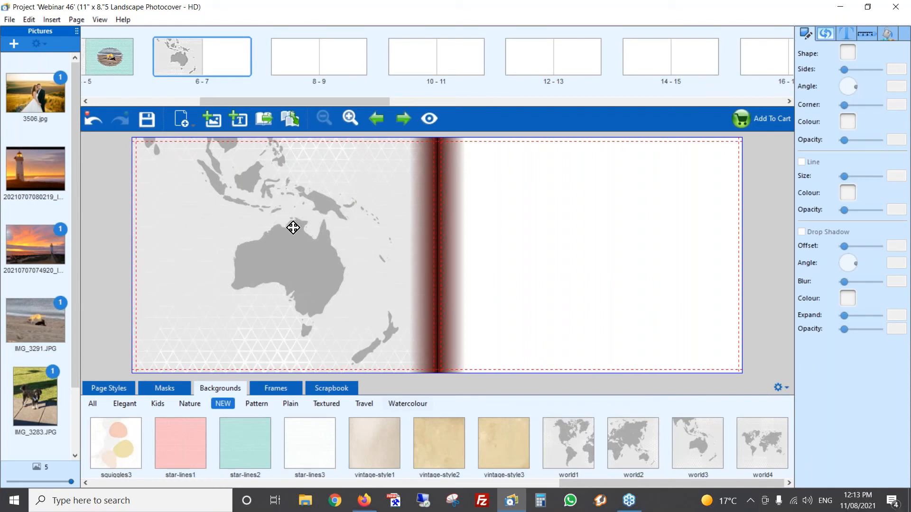
# Shift the crop area of the world map background on page 6 downward, cutting off more of Asia above Australia
pyautogui.doubleClick(330, 245)
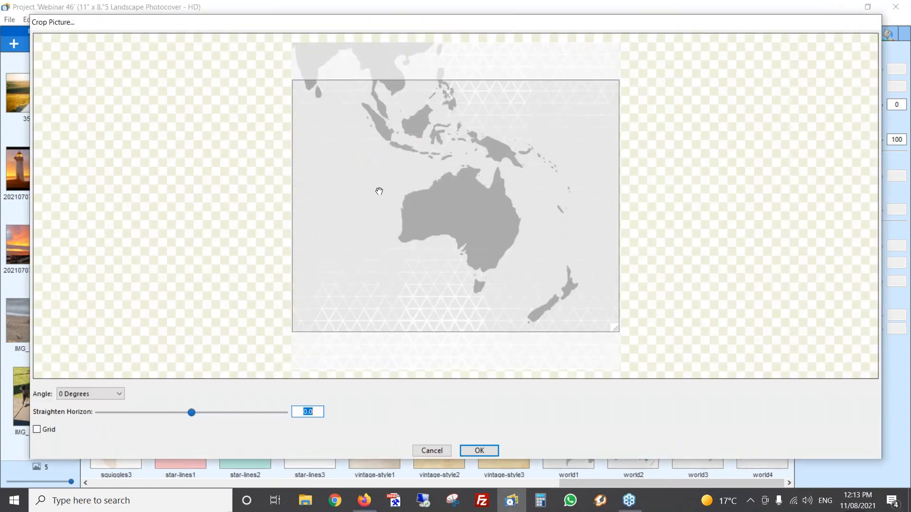
pyautogui.moveTo(463, 166); pyautogui.dragTo(474, 214)
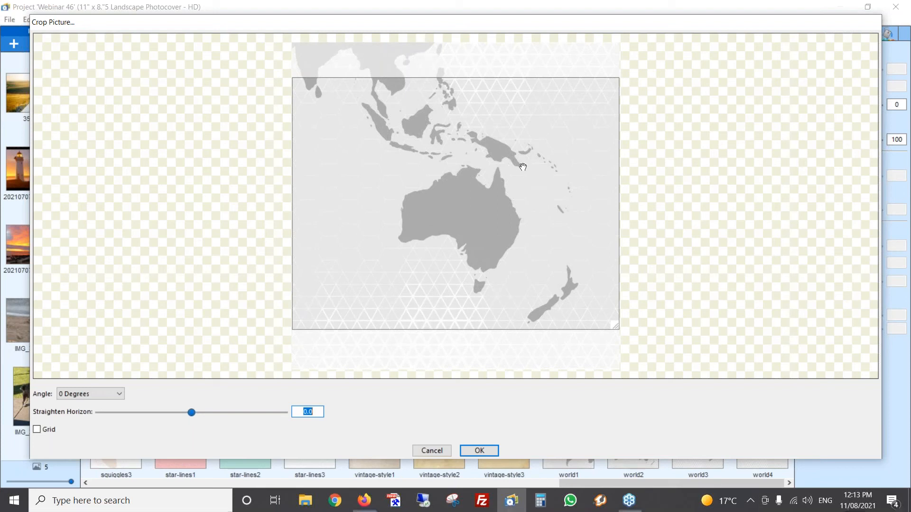
pyautogui.moveTo(530, 162); pyautogui.dragTo(533, 185)
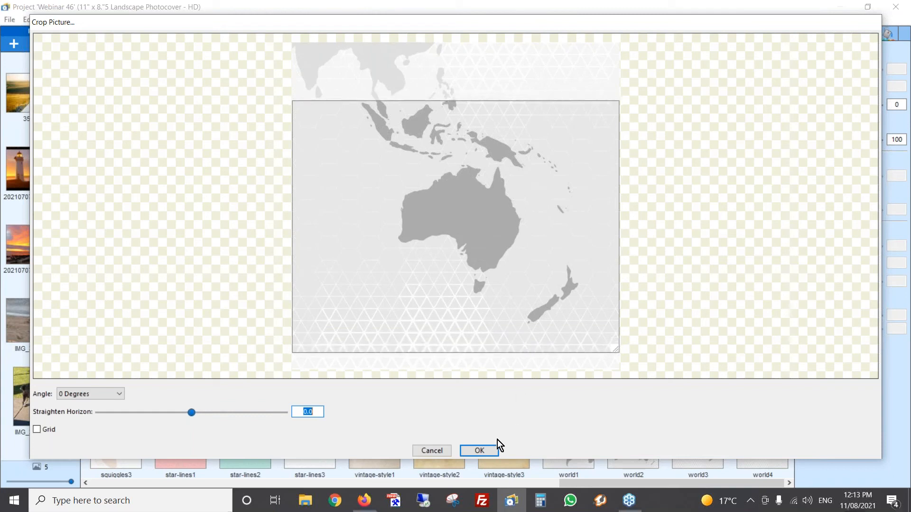
pyautogui.click(480, 450)
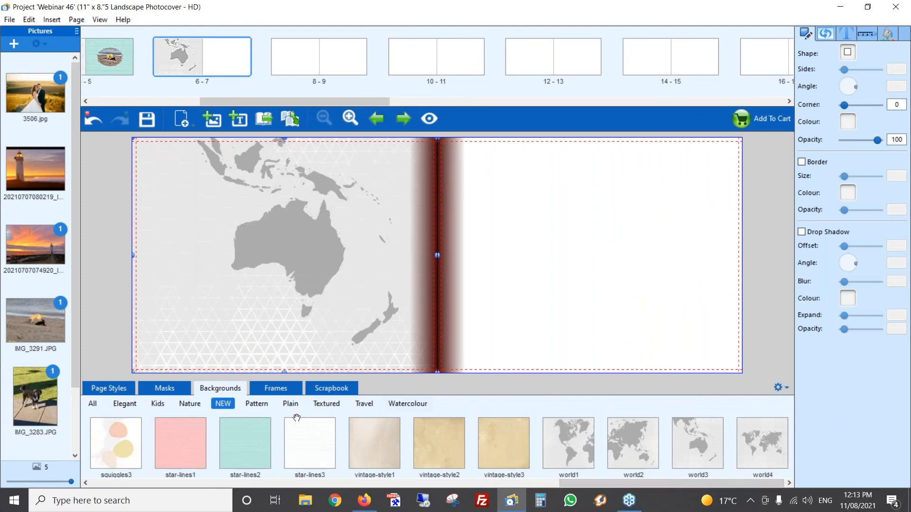
# From the NEW scrapbook items, place the airplane ticket on the upper part of page 7 and the holly wreath below it
pyautogui.click(337, 390)
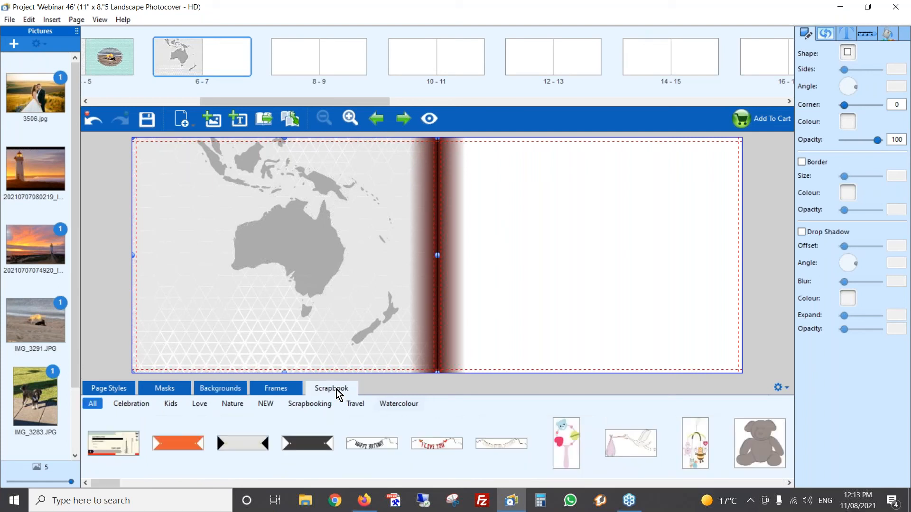
pyautogui.click(265, 405)
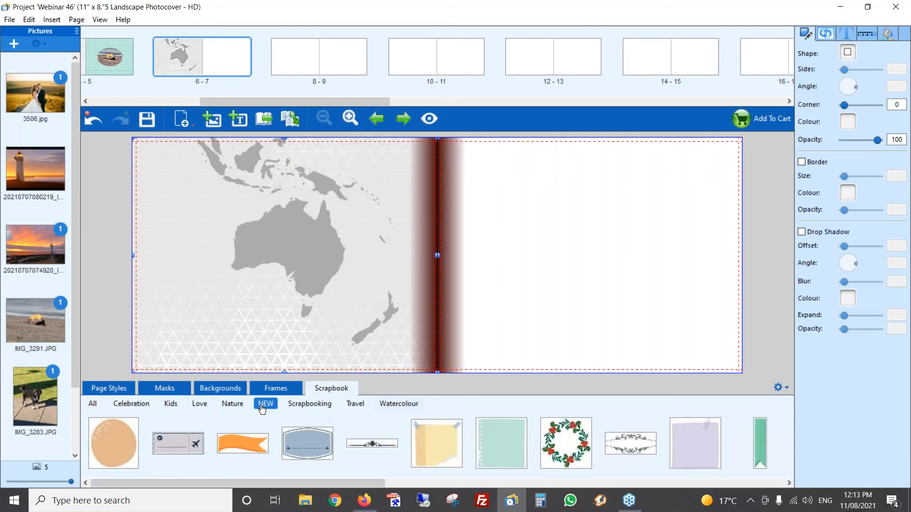
pyautogui.moveTo(366, 483); pyautogui.dragTo(385, 480)
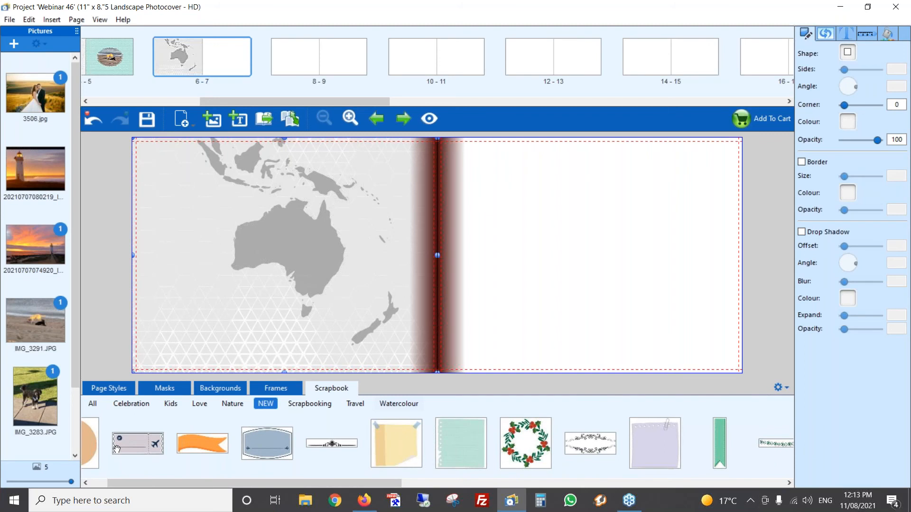
pyautogui.moveTo(115, 450); pyautogui.dragTo(514, 190)
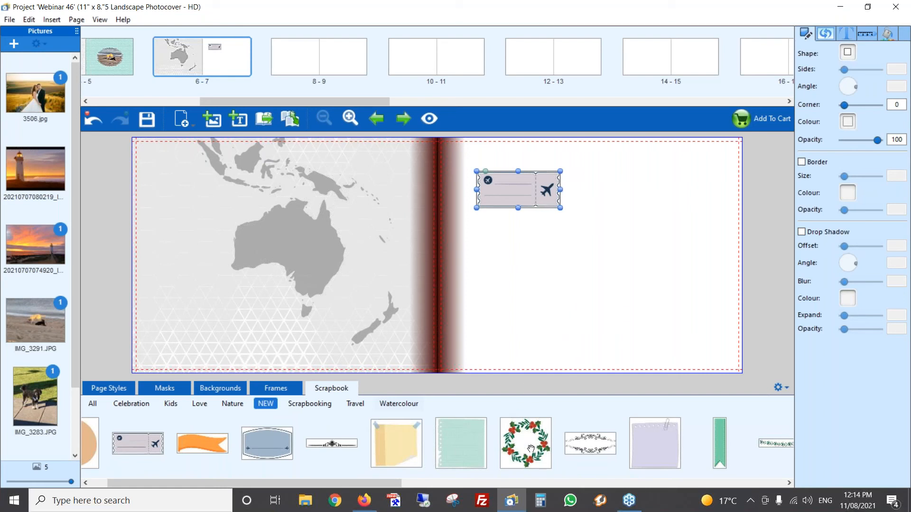
pyautogui.moveTo(531, 446); pyautogui.dragTo(517, 280)
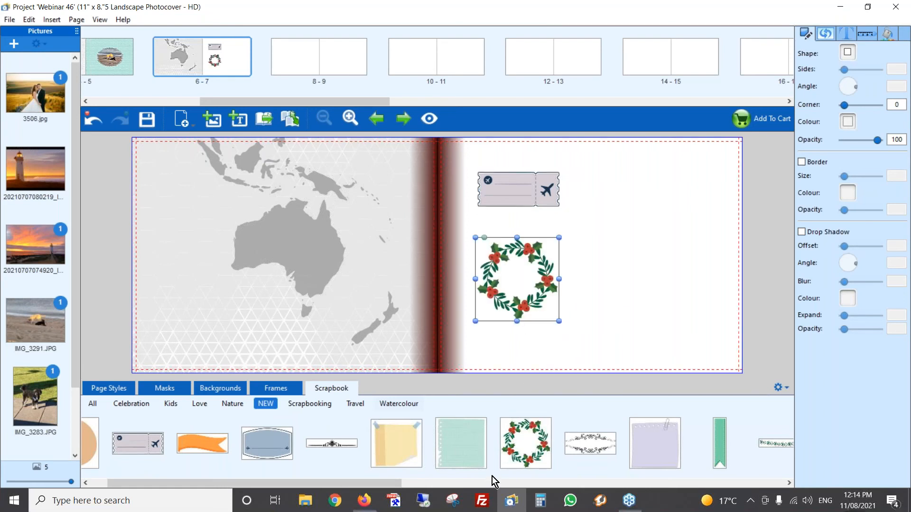
pyautogui.moveTo(390, 482); pyautogui.dragTo(802, 489)
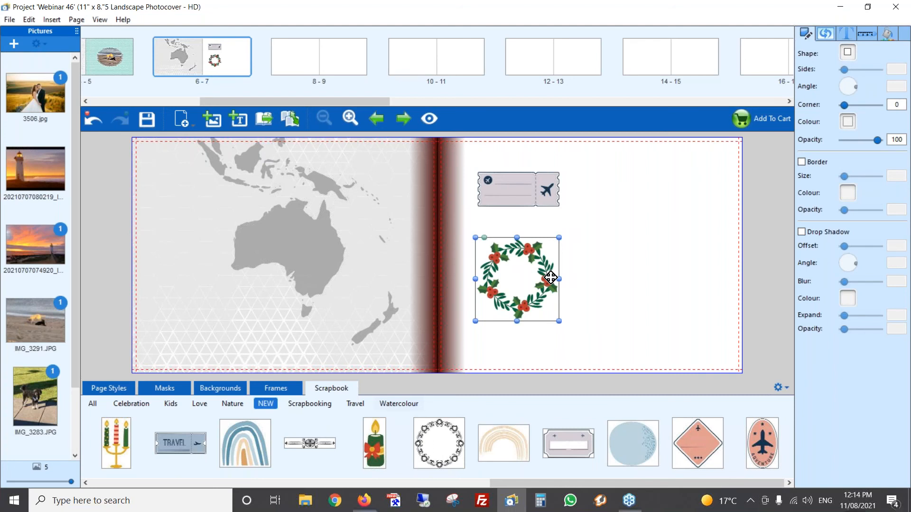
# Switch to the presentation and advance to the New Editor Additions slide
pyautogui.hotkey('alt', 'Tab')
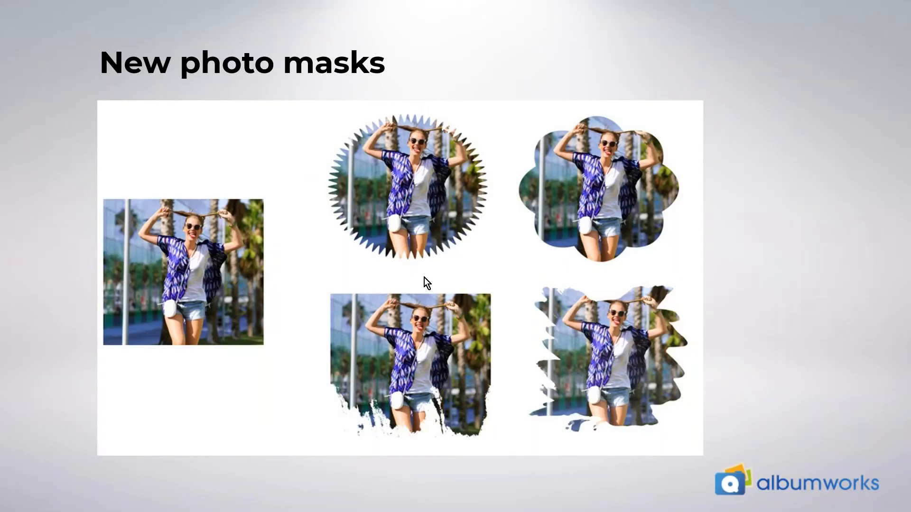
pyautogui.press('Right')
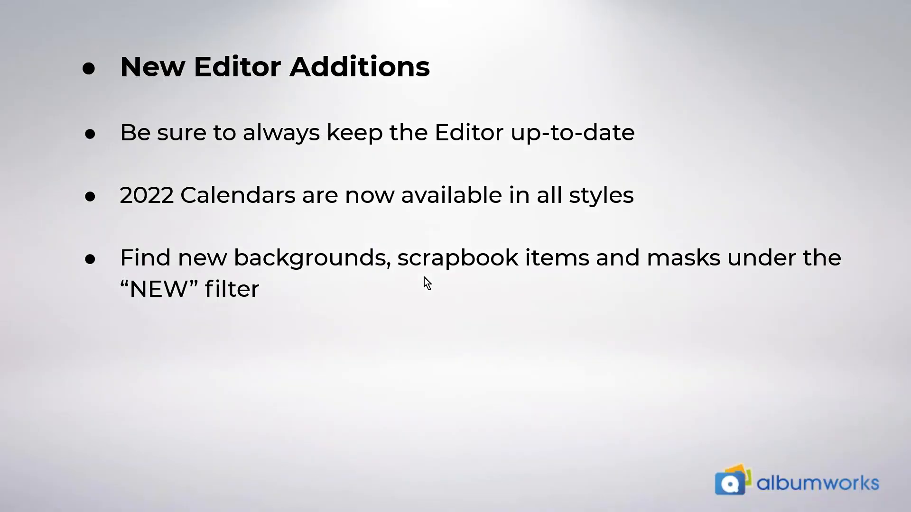